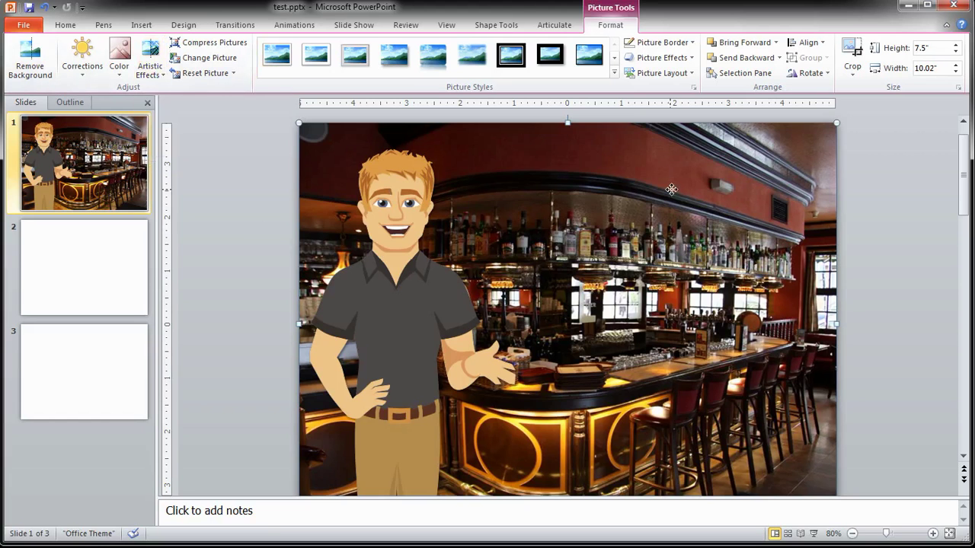
Step: Give the slide 1 bar photo a Cutout effect with 5 shades and 32% transparency
click(155, 73)
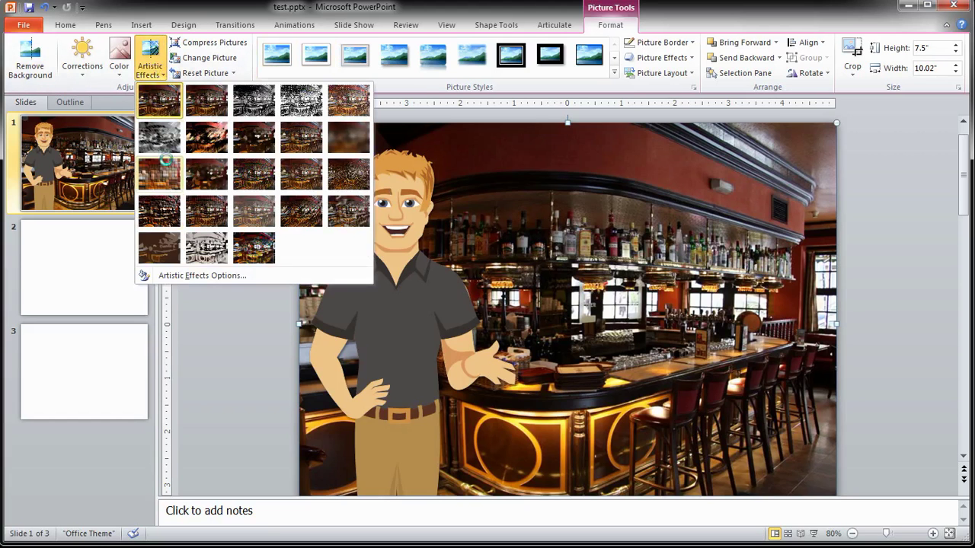
click(162, 253)
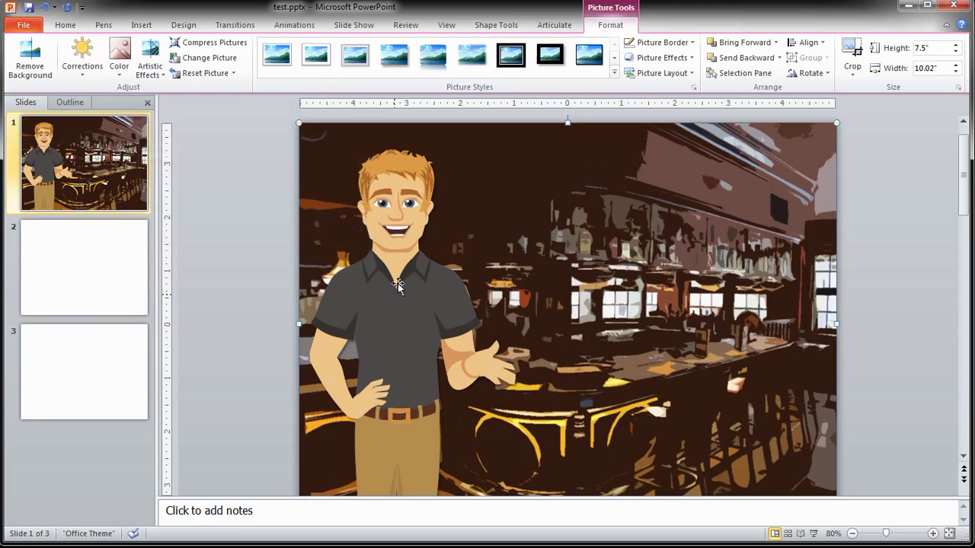
right_click(591, 228)
click(632, 428)
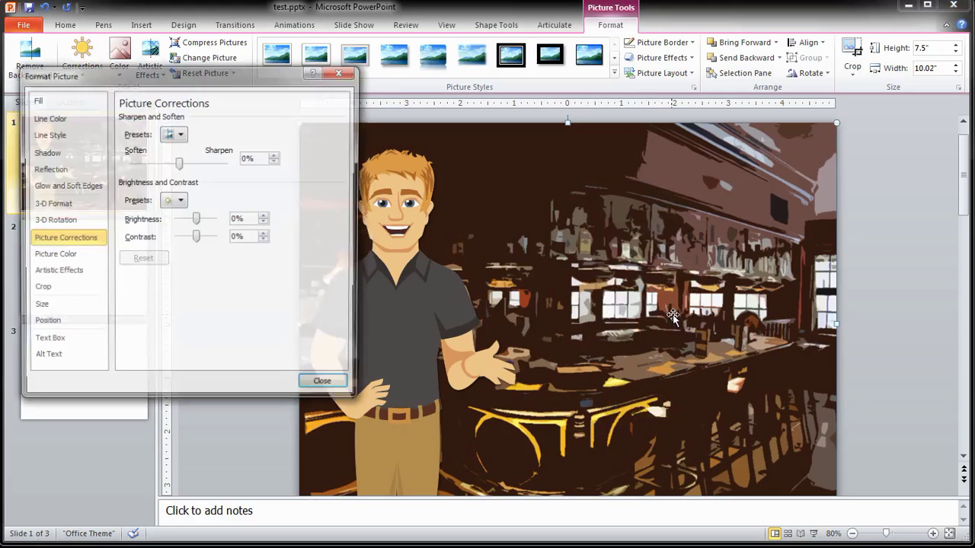
click(64, 274)
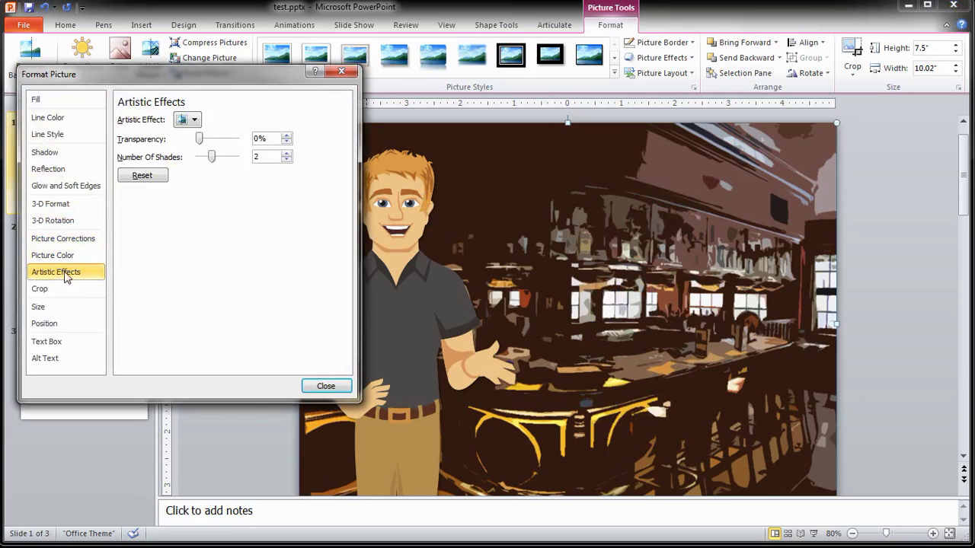
click(286, 153)
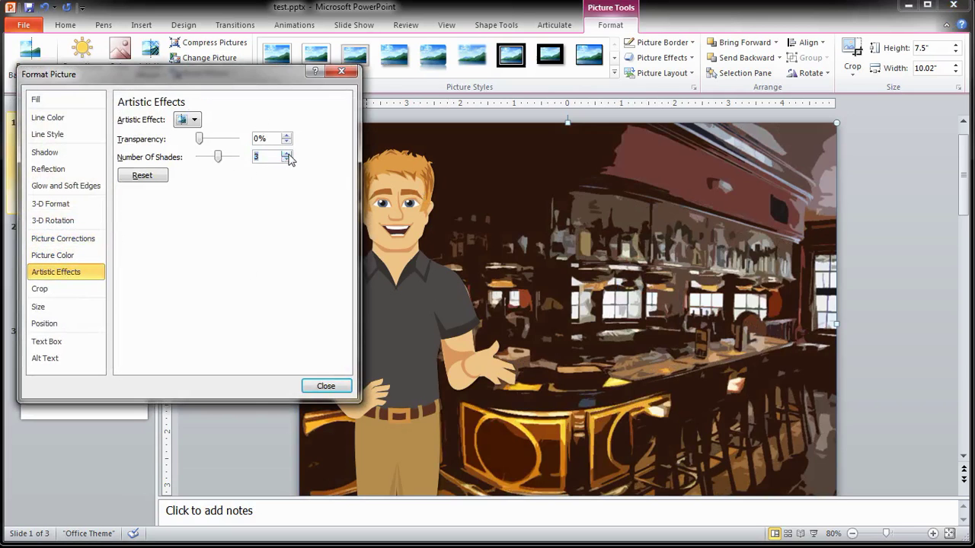
click(287, 154)
click(287, 154)
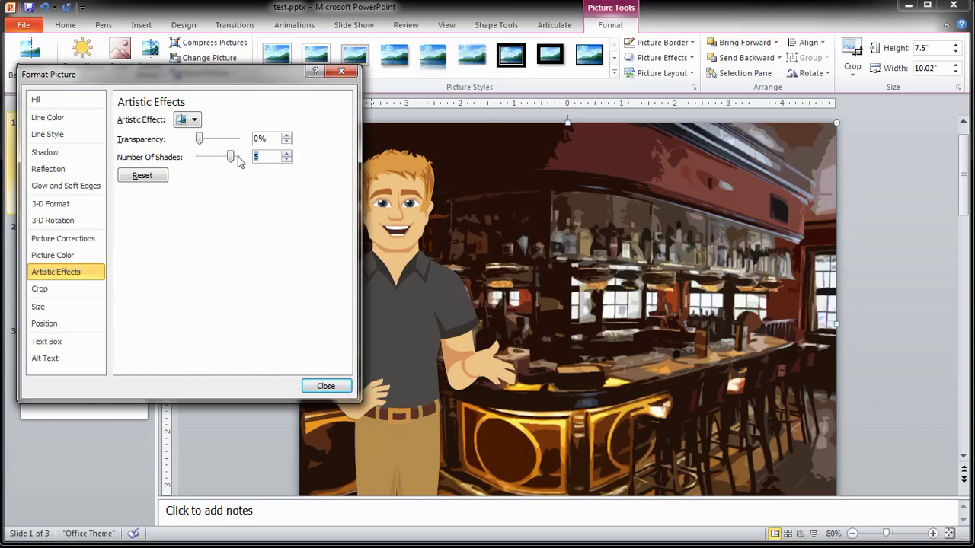
drag(200, 138, 211, 137)
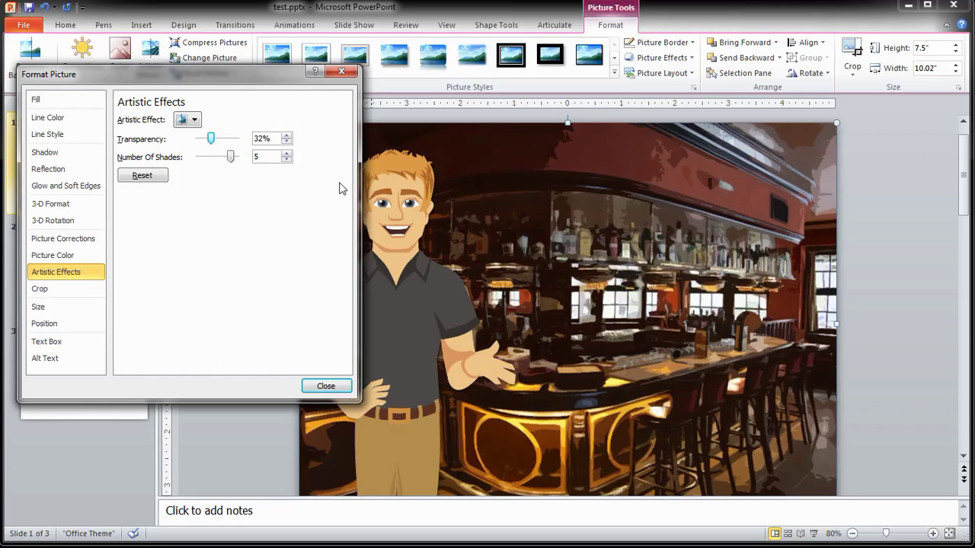
click(326, 386)
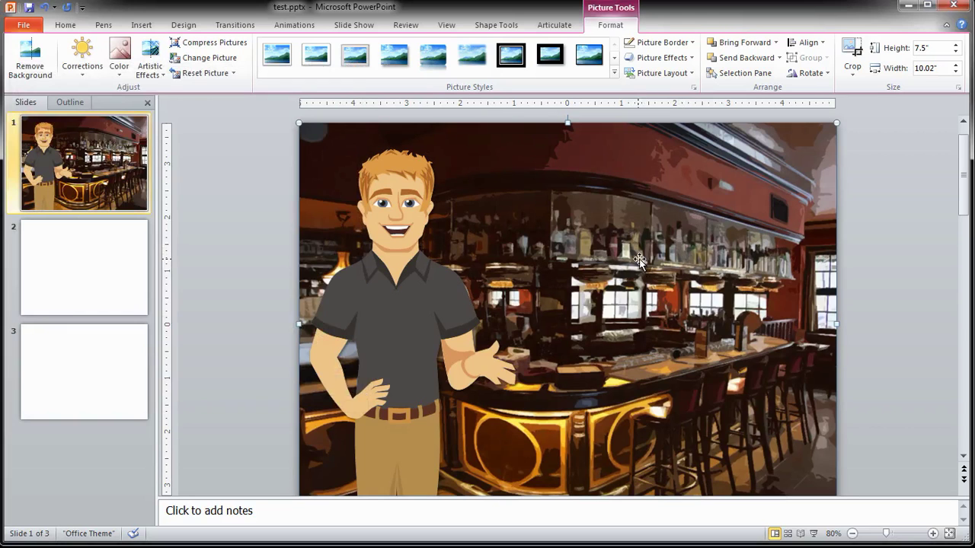
Step: Copy the bar photo and paste it onto the empty slide 2
right_click(557, 219)
click(584, 242)
click(90, 266)
right_click(225, 246)
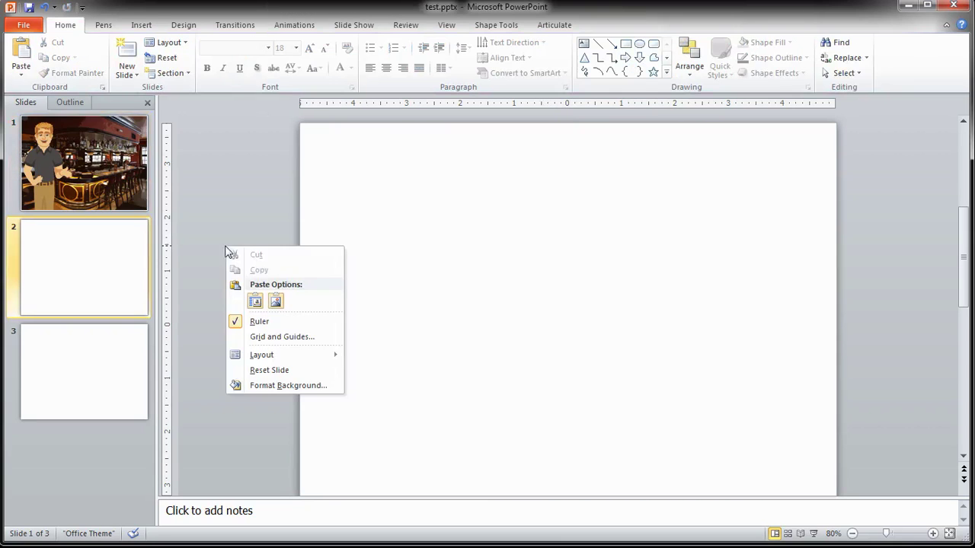
click(274, 297)
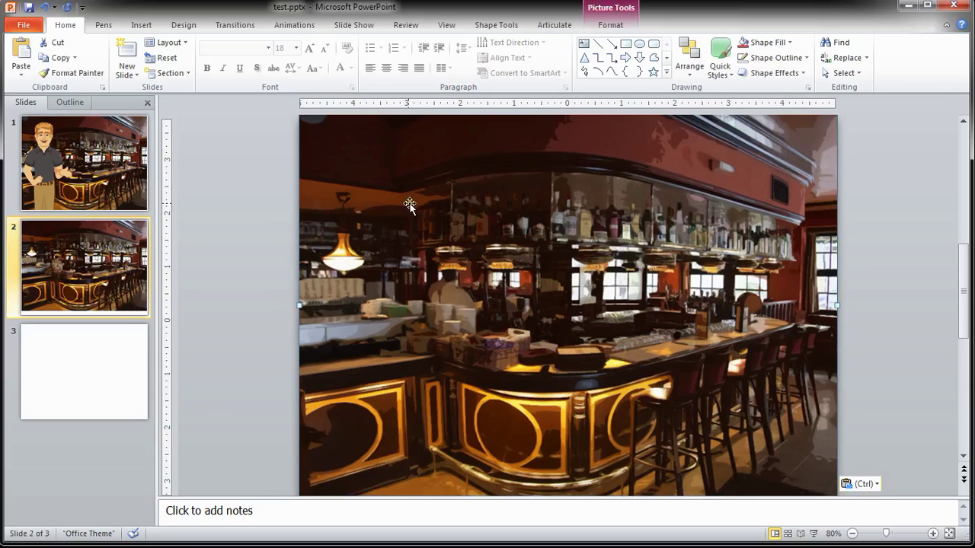
Step: Apply the Blur artistic effect to the pasted photo with a radius of 27
double_click(371, 163)
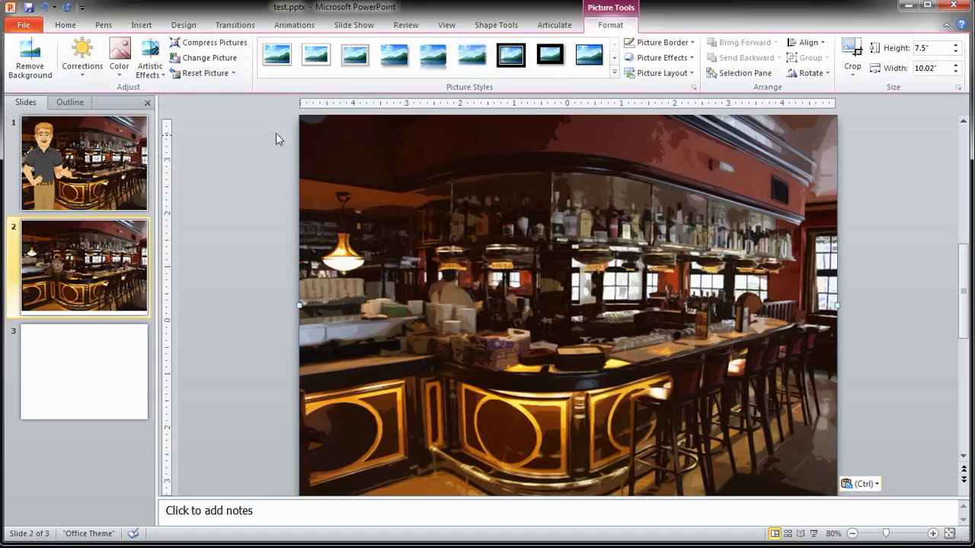
click(156, 80)
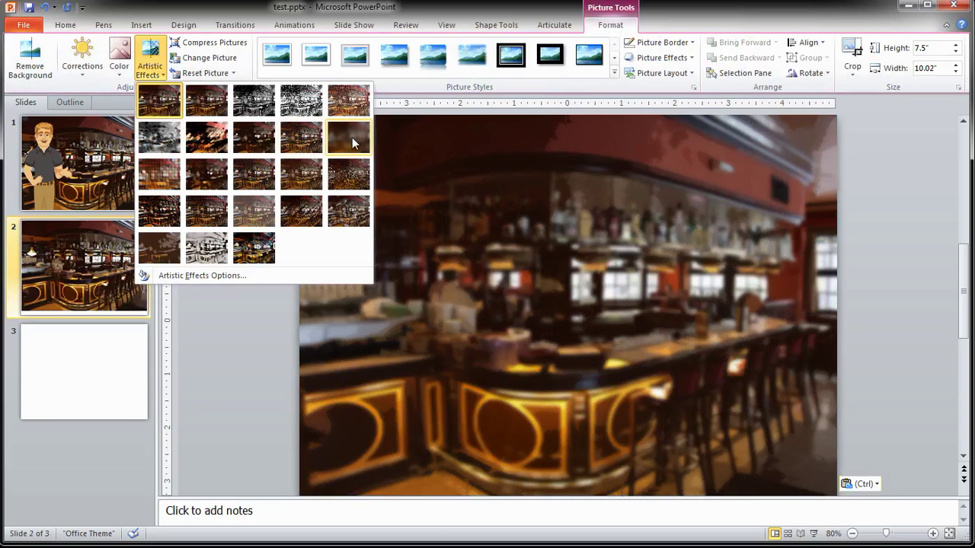
click(352, 137)
right_click(444, 201)
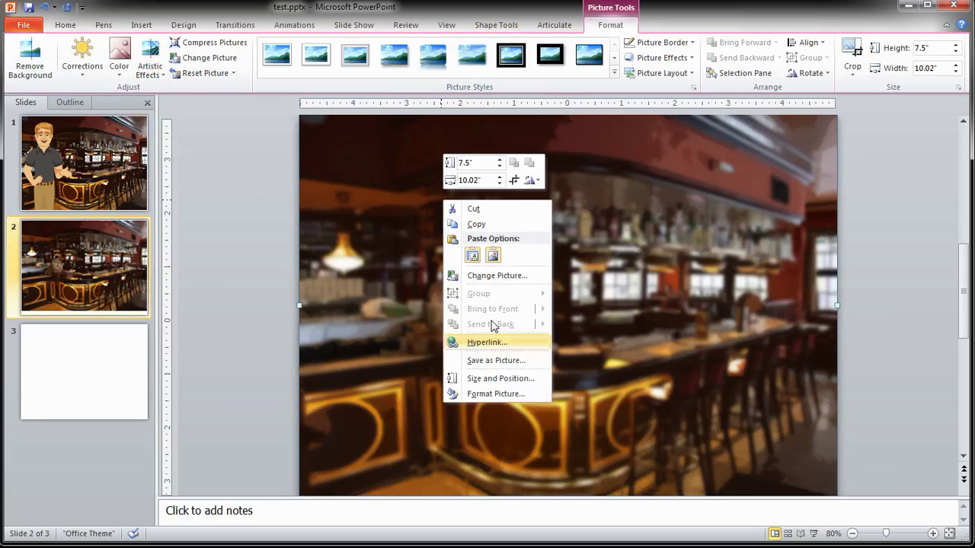
click(500, 392)
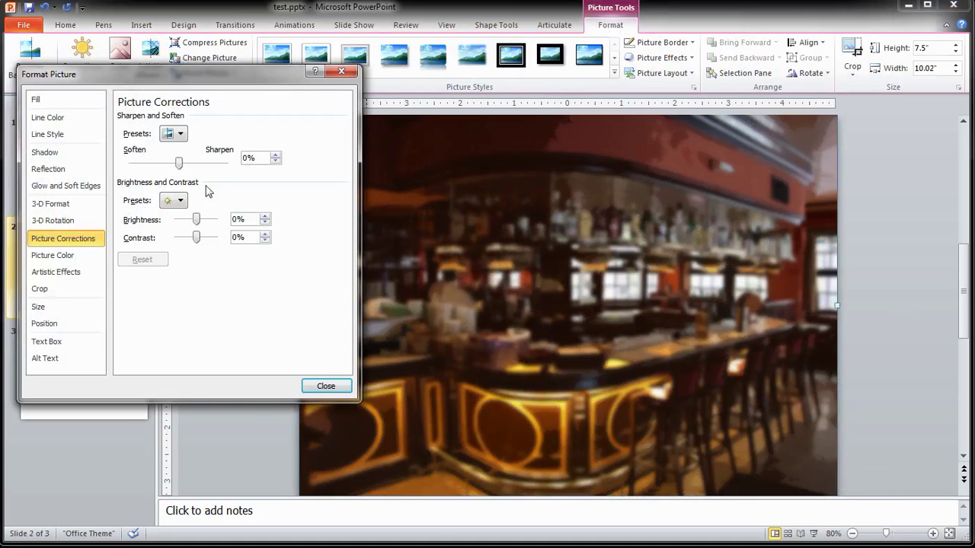
click(62, 273)
drag(163, 150, 169, 150)
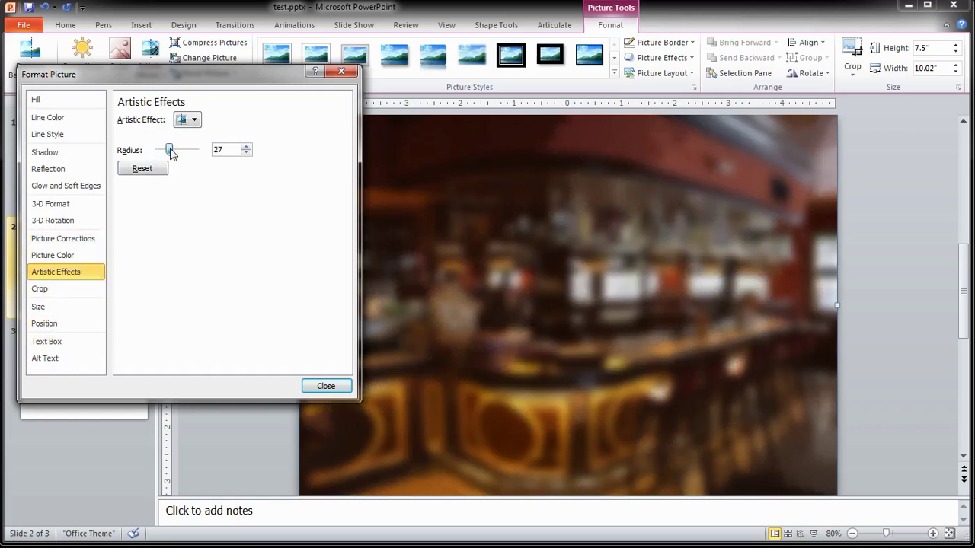
click(326, 386)
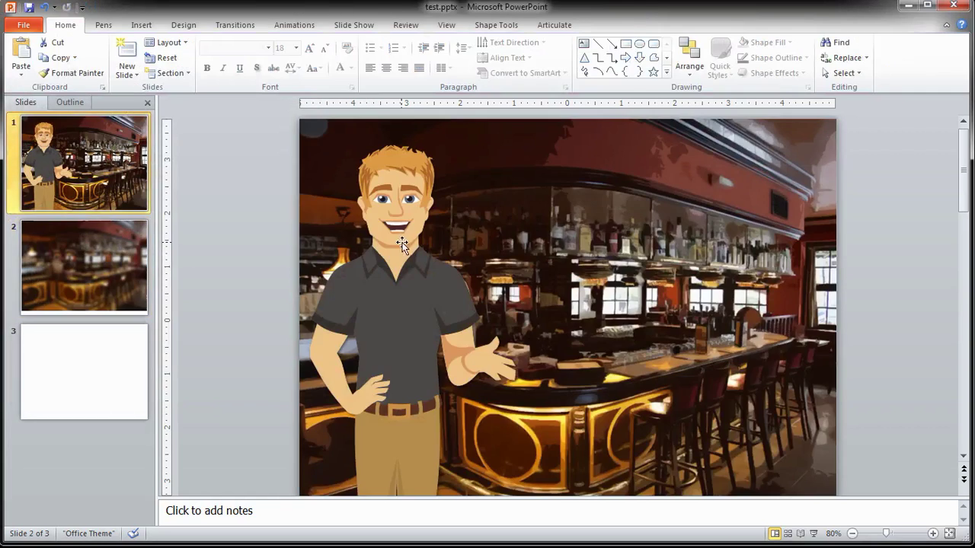
Step: Copy the cartoon character onto slide 2 using Keep Source Formatting
right_click(406, 246)
click(438, 267)
click(140, 268)
right_click(228, 301)
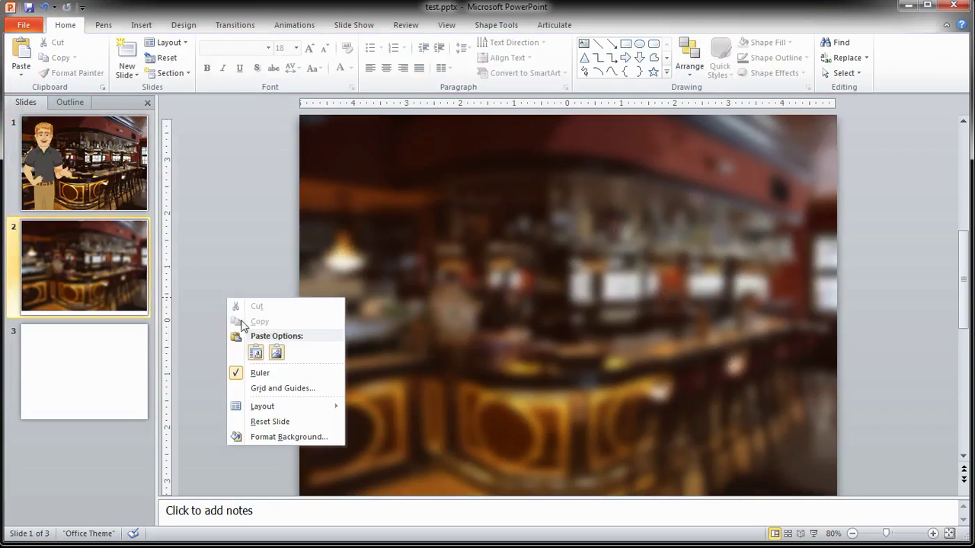
click(256, 353)
Step: Nudge the cartoon slightly down and right over the blurred background
scroll(193, 254, up, 3)
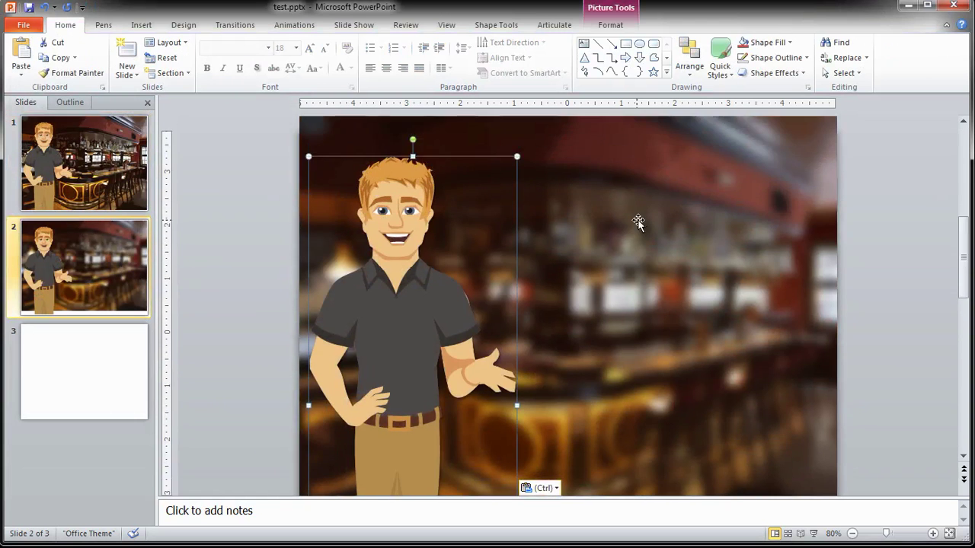
click(638, 242)
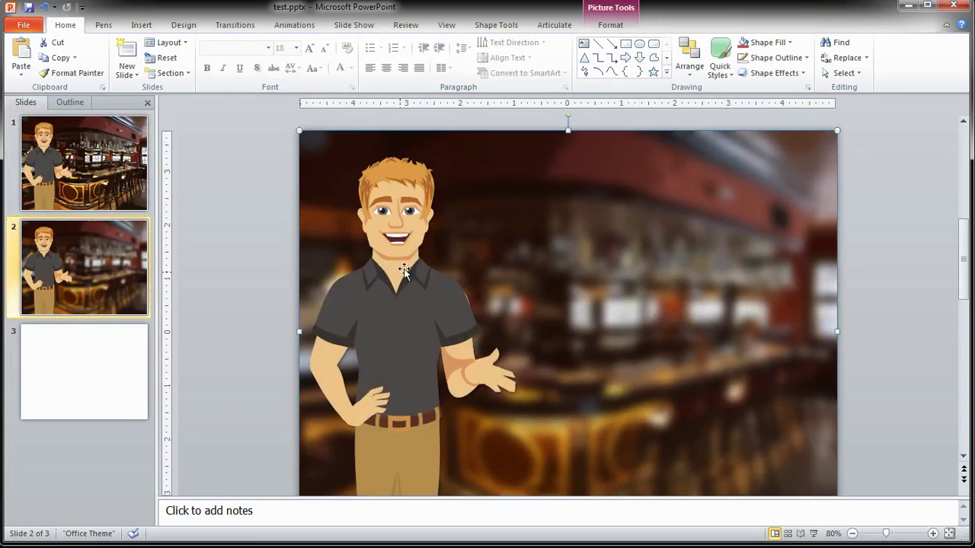
drag(392, 290, 412, 314)
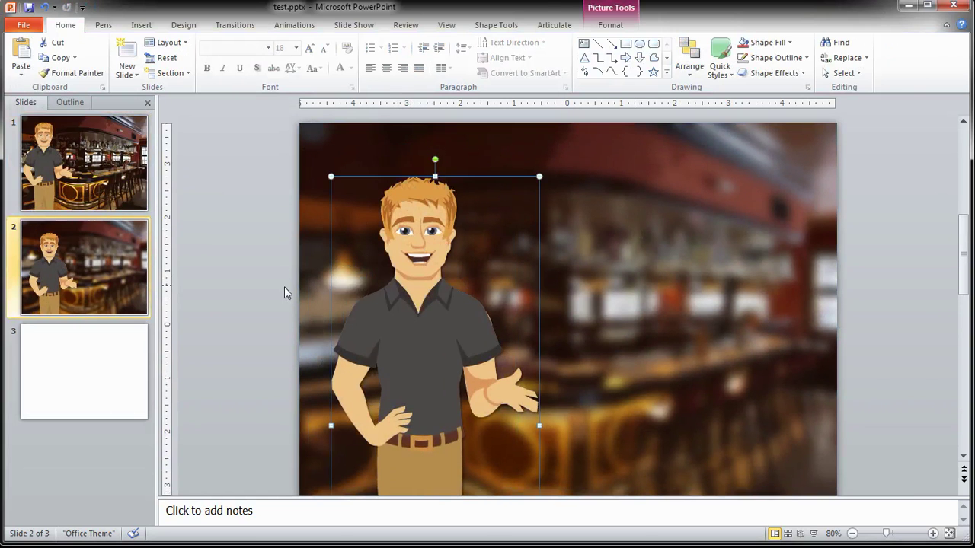
click(234, 301)
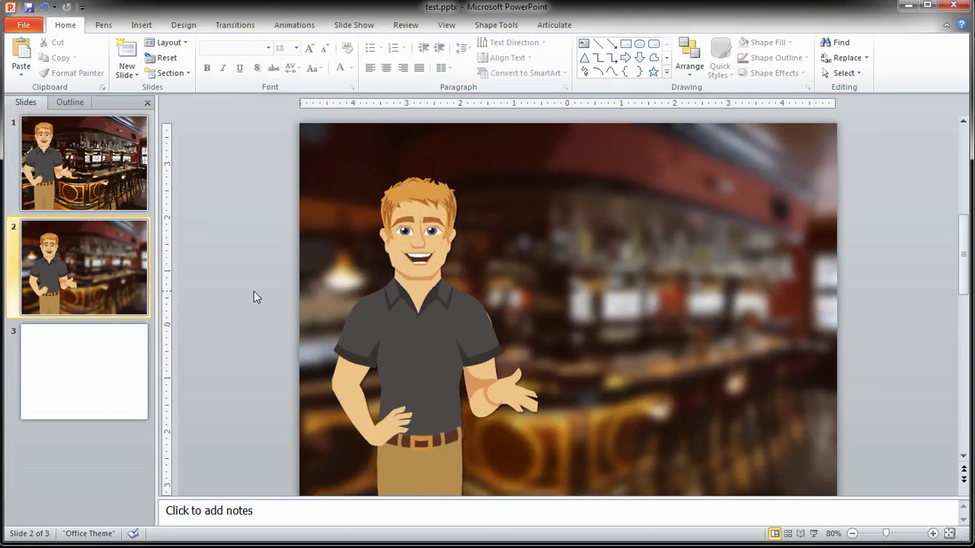
click(428, 223)
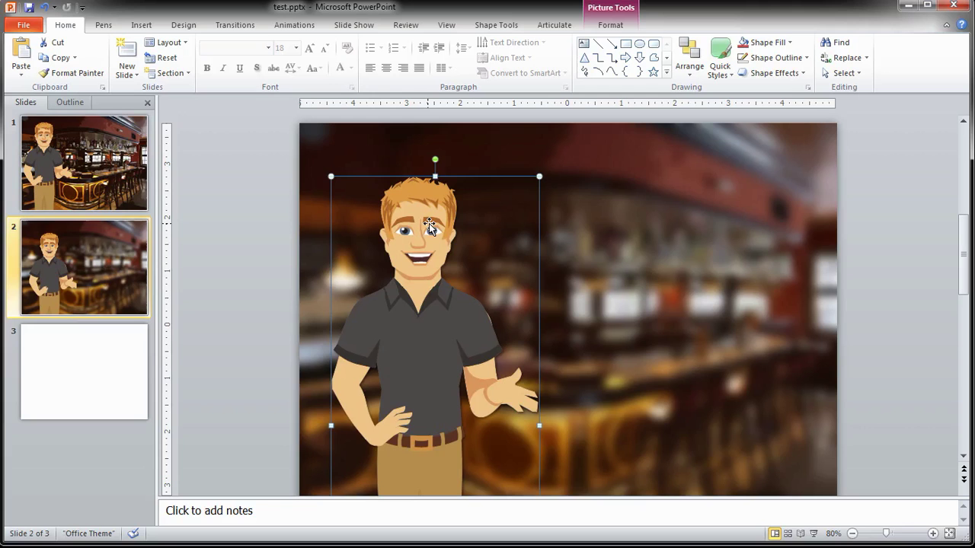
click(642, 255)
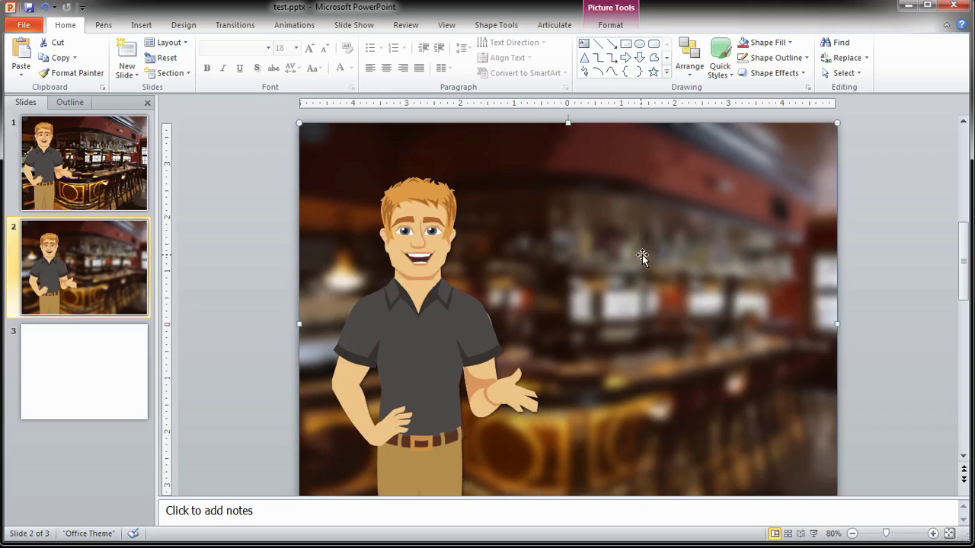
scroll(641, 258, down, 1)
scroll(642, 259, up, 1)
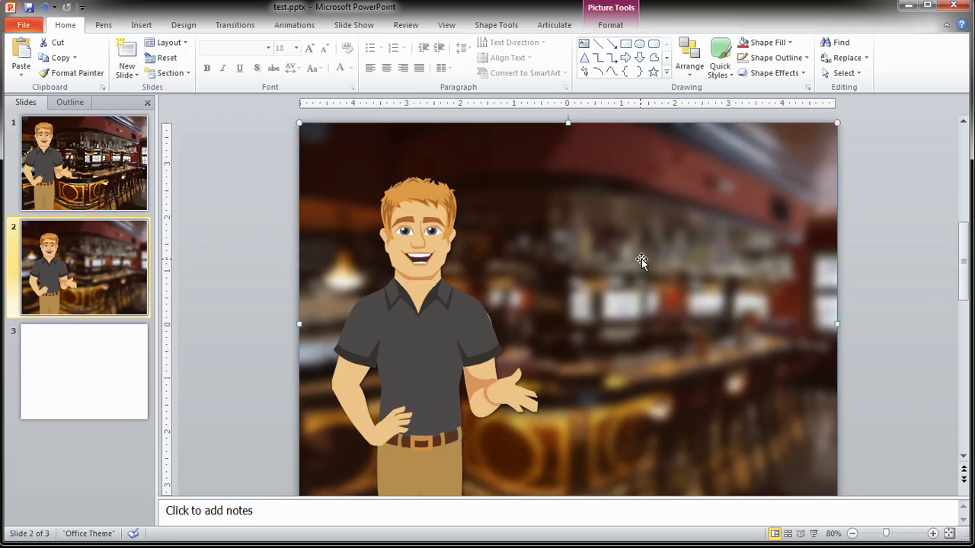
Step: Enlarge the cartoon character from its corner and move it down the slide
click(441, 262)
drag(540, 178, 629, 107)
drag(523, 191, 439, 360)
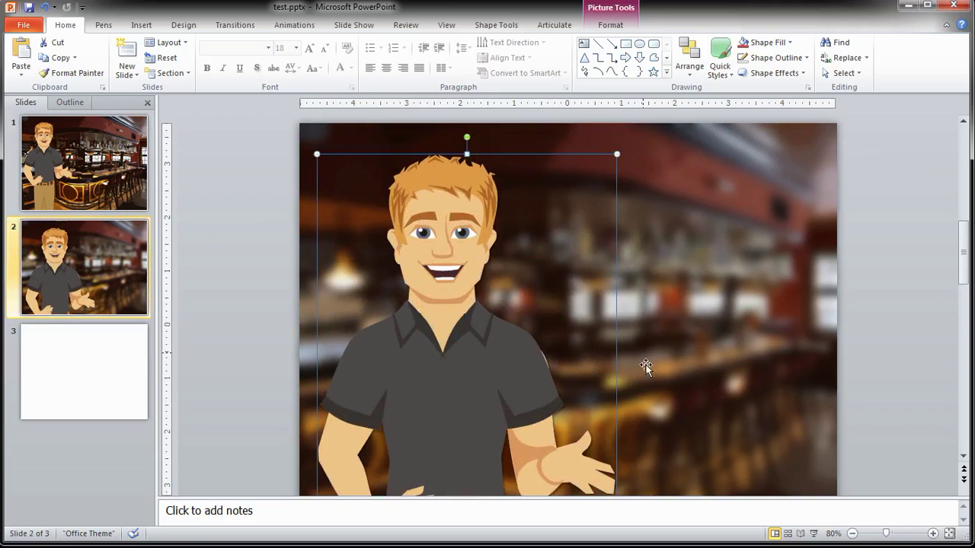
click(877, 254)
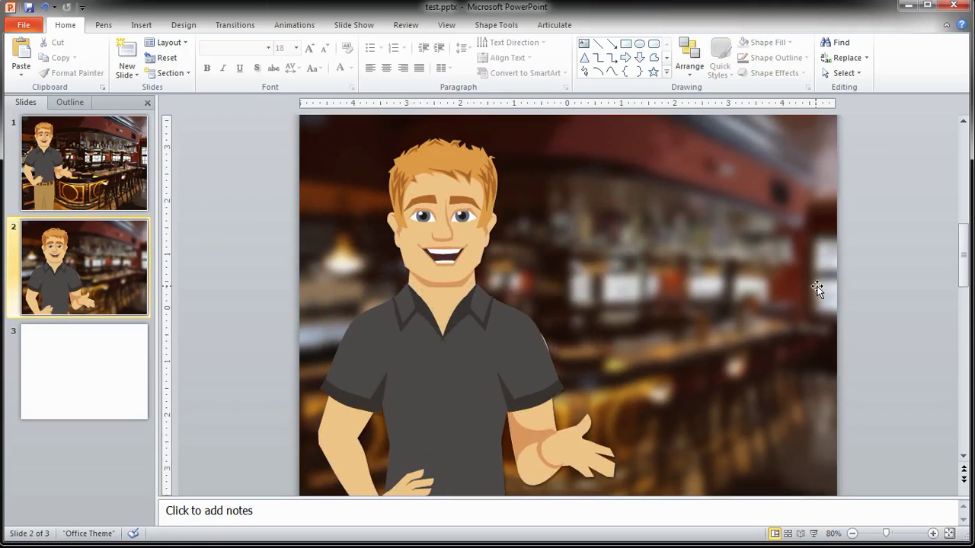
Step: Compare slide 2 against slide 1 and check the cartoon's placement
click(467, 234)
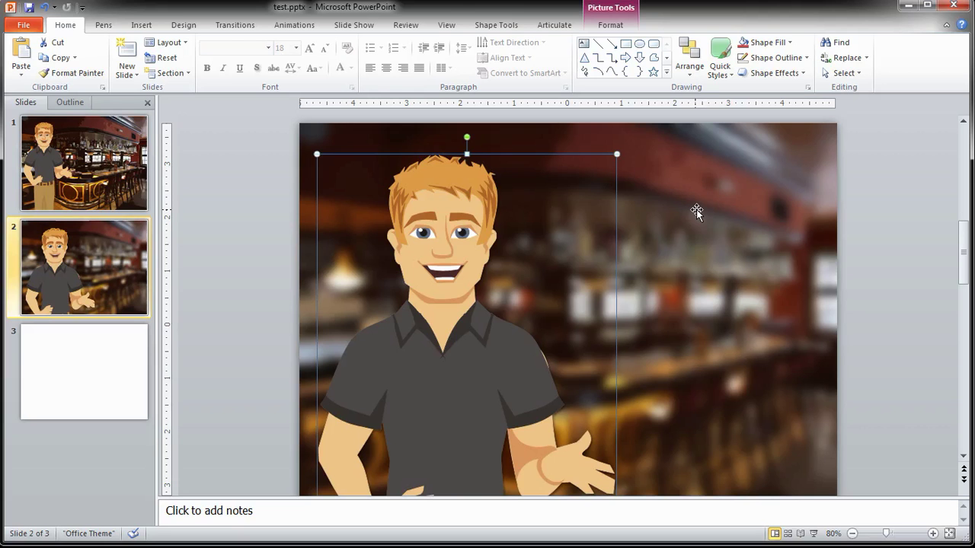
click(119, 125)
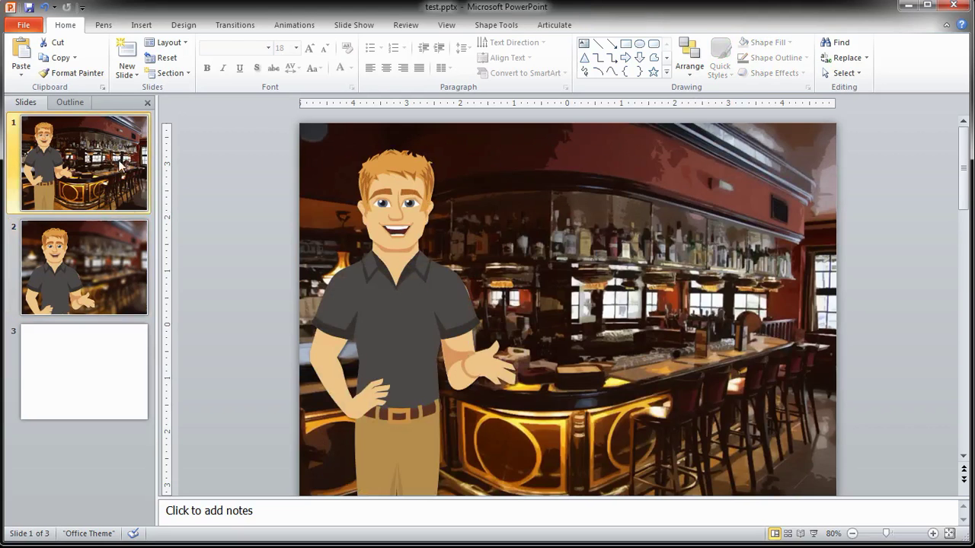
click(132, 250)
click(423, 226)
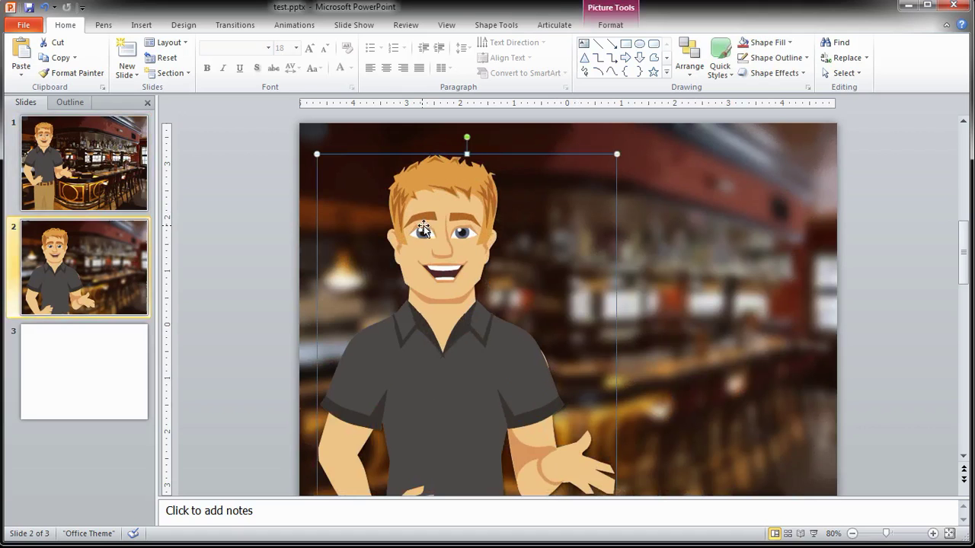
click(278, 260)
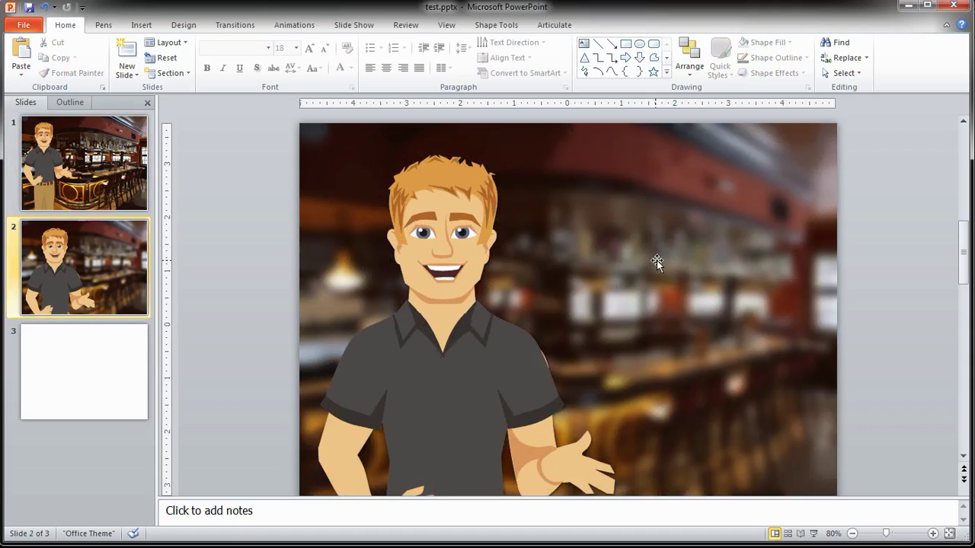
click(496, 282)
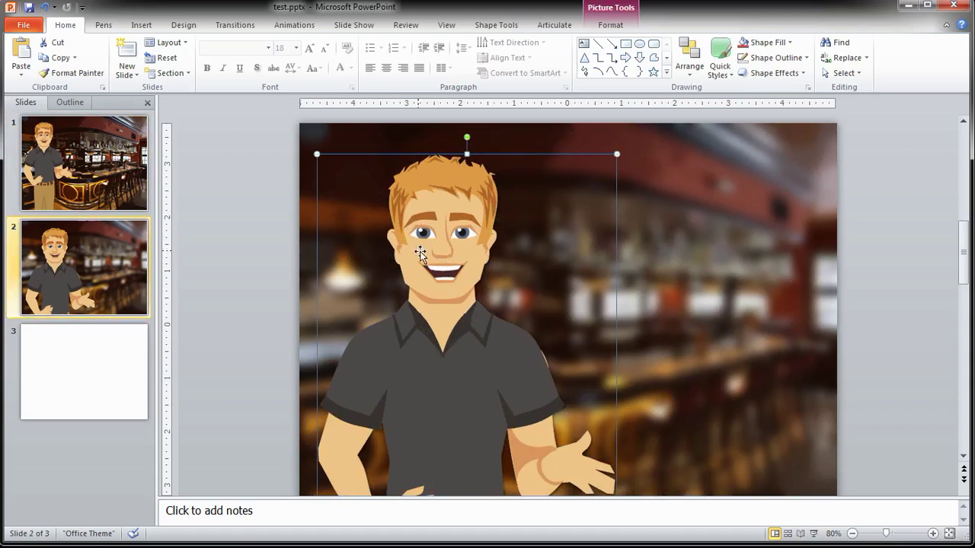
Step: Paste slide 1's cutout bar photo onto slide 3 as a picture filling the slide
click(116, 176)
right_click(568, 224)
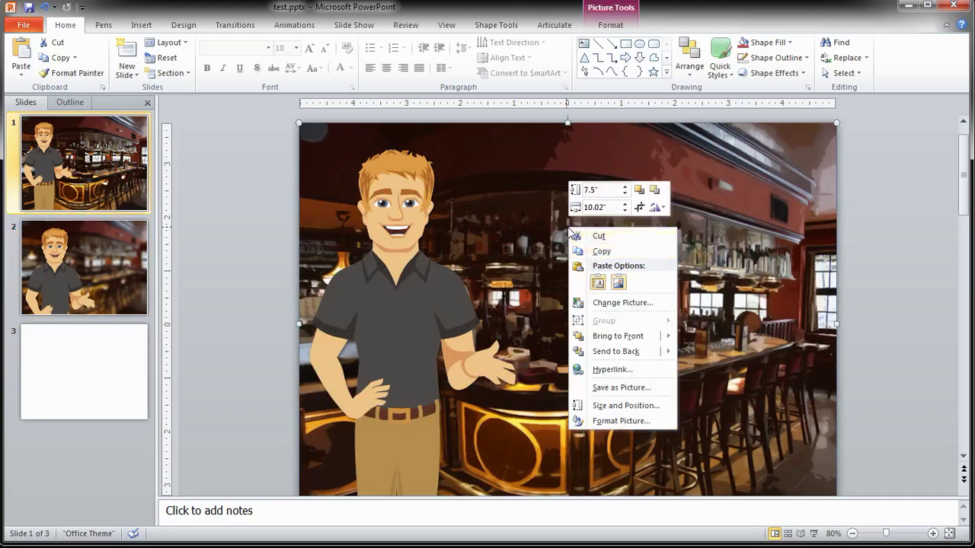
click(602, 251)
click(96, 363)
right_click(238, 293)
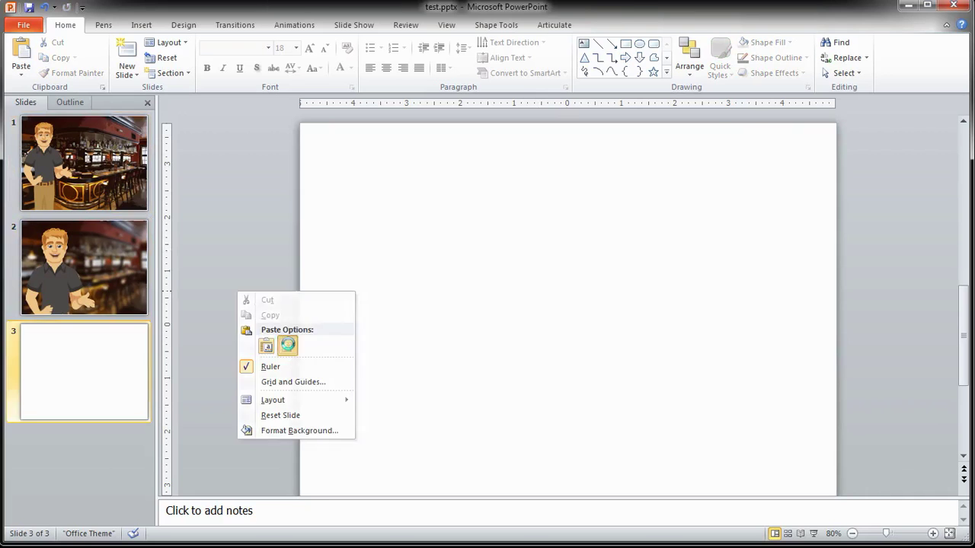
click(287, 347)
mouse_move(478, 227)
mouse_down()
mouse_move(482, 259)
mouse_move(478, 232)
mouse_up()
Step: Paste the cartoon character onto slide 3 as a picture and place it on the left
click(141, 191)
double_click(392, 240)
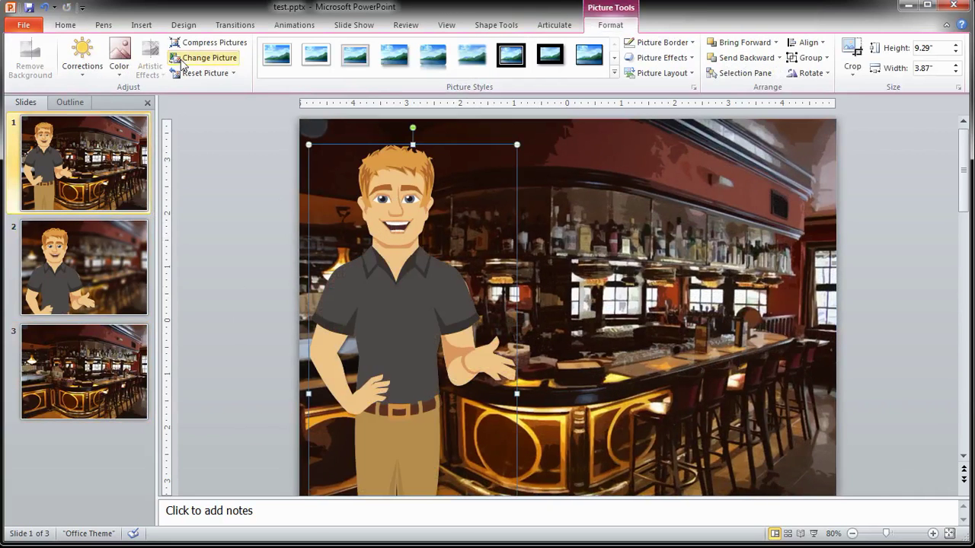
click(553, 25)
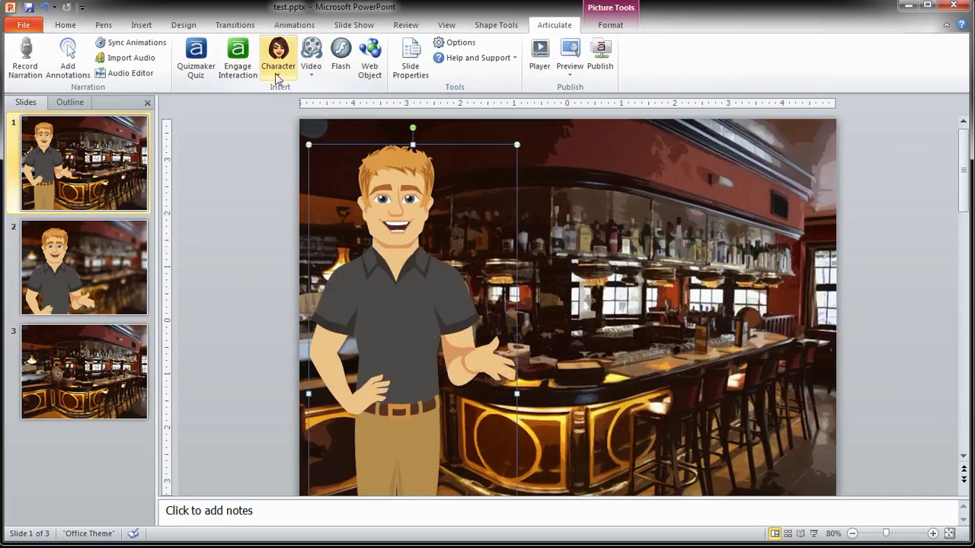
double_click(372, 165)
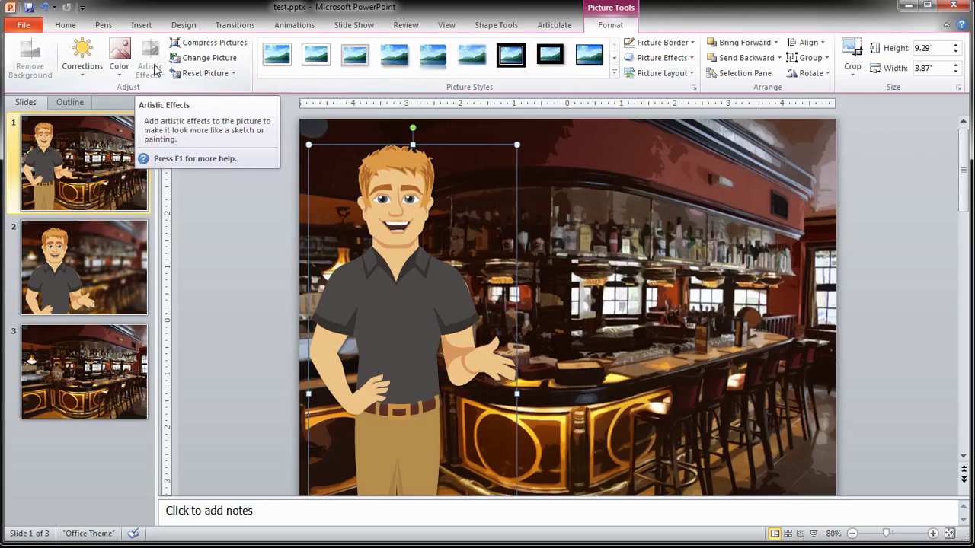
right_click(391, 183)
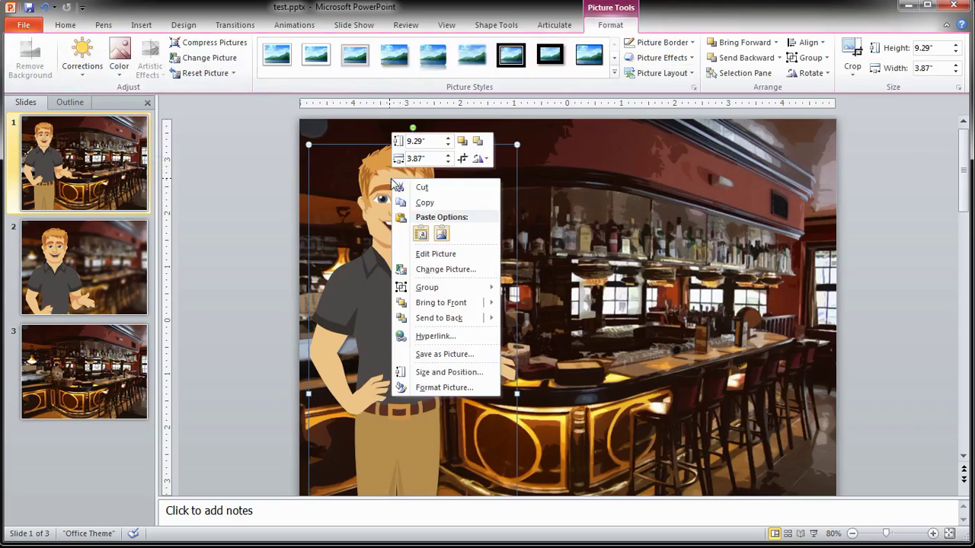
click(424, 202)
click(84, 372)
right_click(212, 302)
click(262, 358)
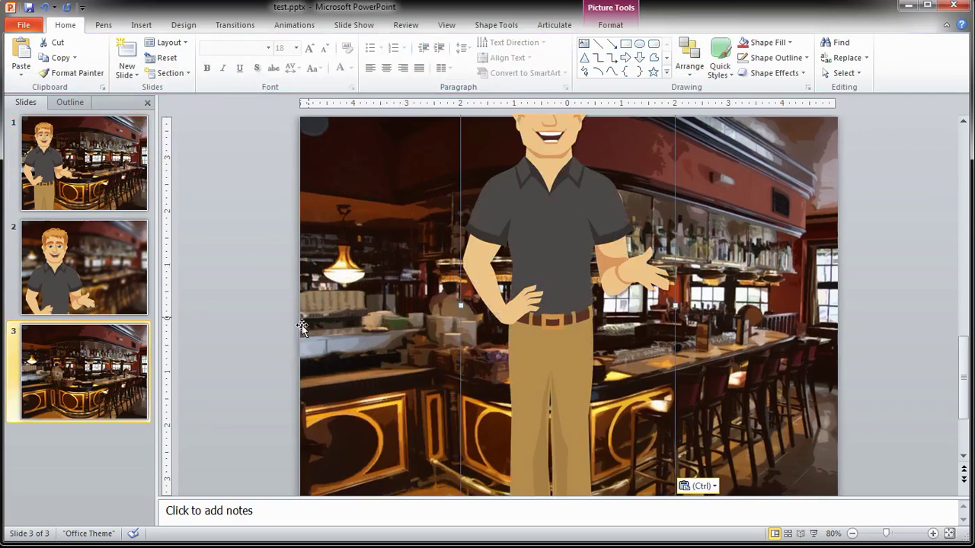
drag(513, 207, 386, 320)
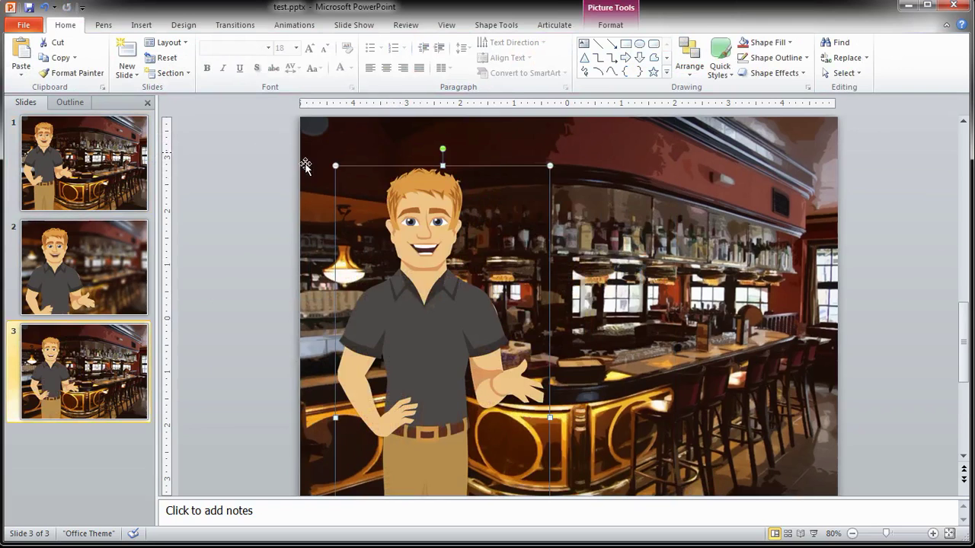
Step: Apply the Texturizer artistic effect to the cartoon character on slide 3
double_click(412, 198)
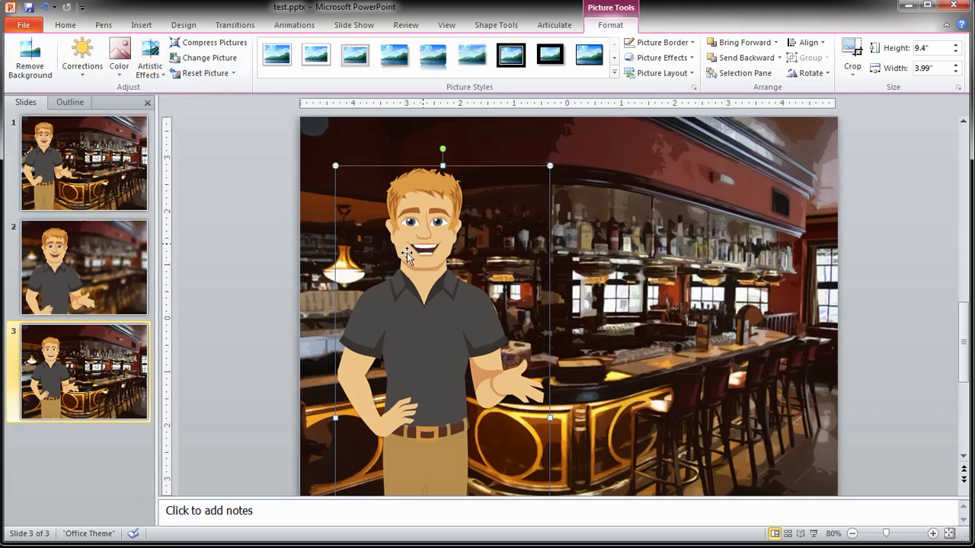
click(648, 199)
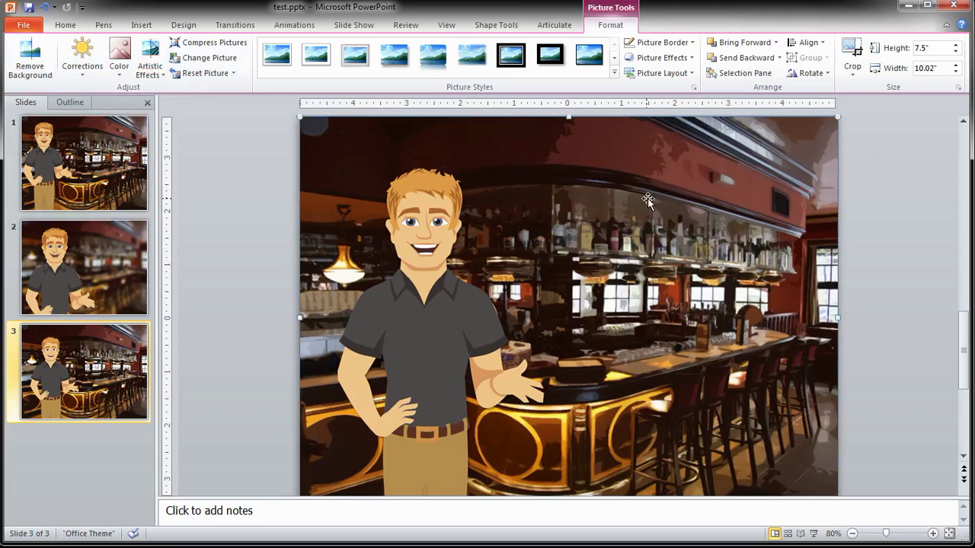
click(434, 218)
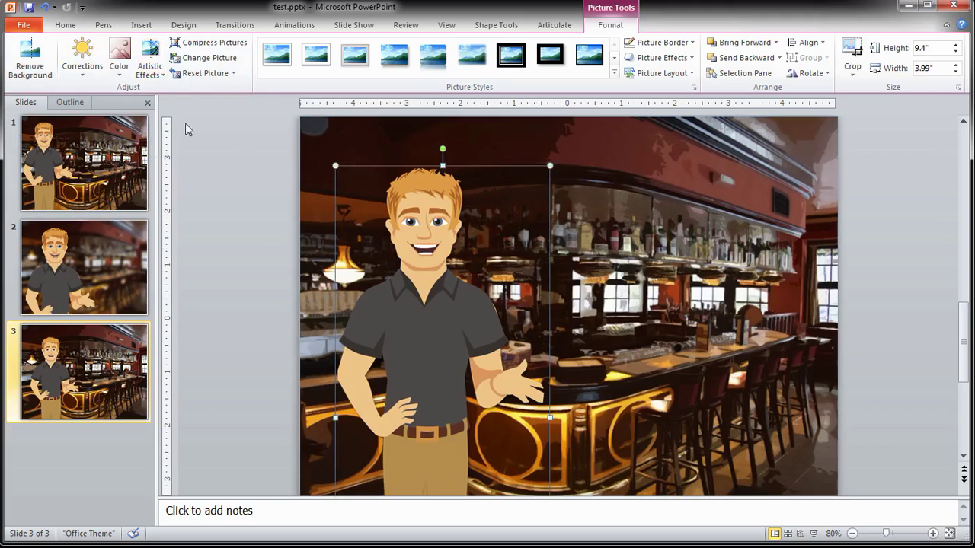
click(150, 70)
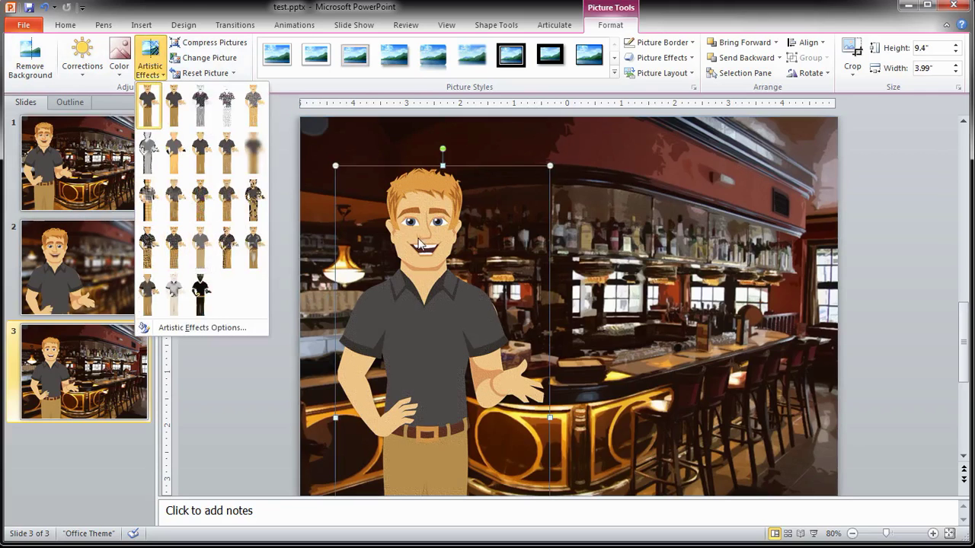
click(175, 250)
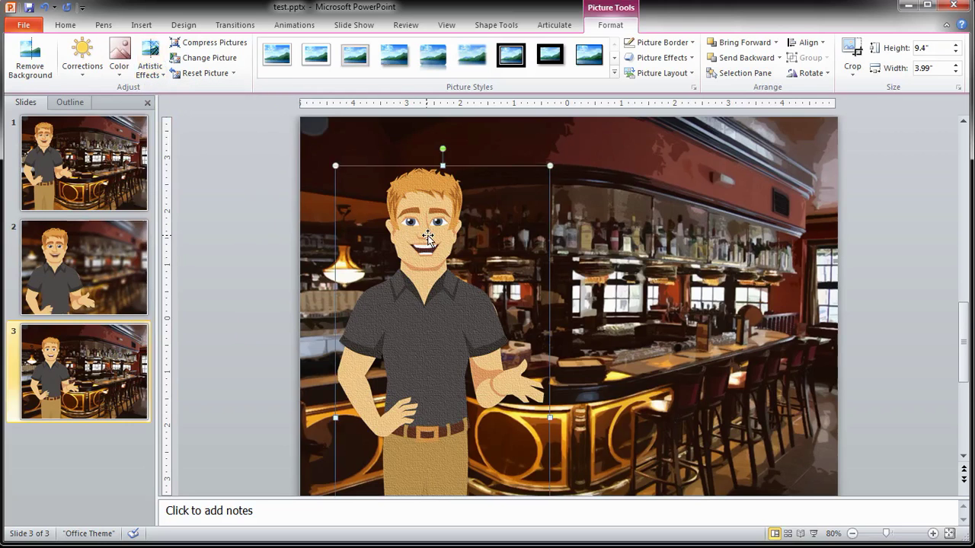
Step: Apply the Texturizer effect to the bar background photo as well
click(661, 218)
click(157, 68)
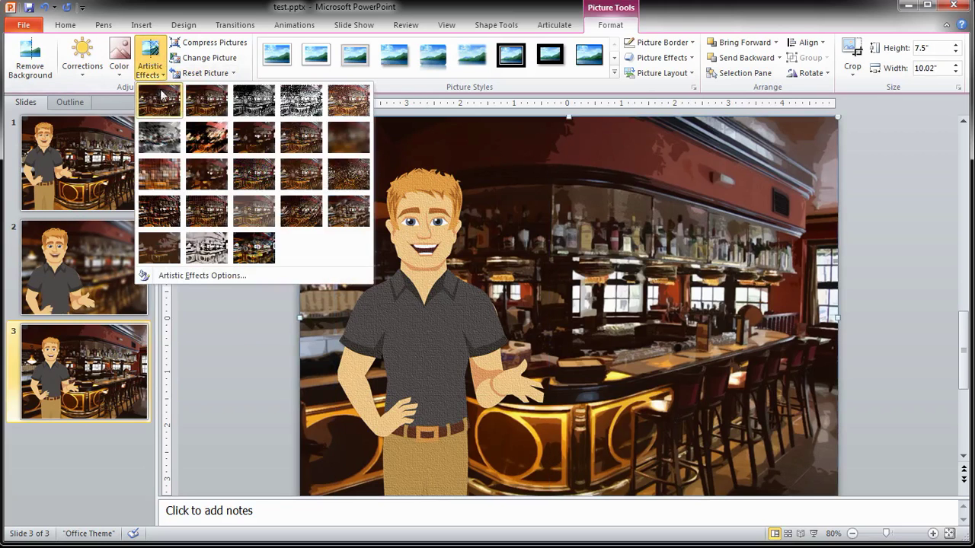
click(207, 211)
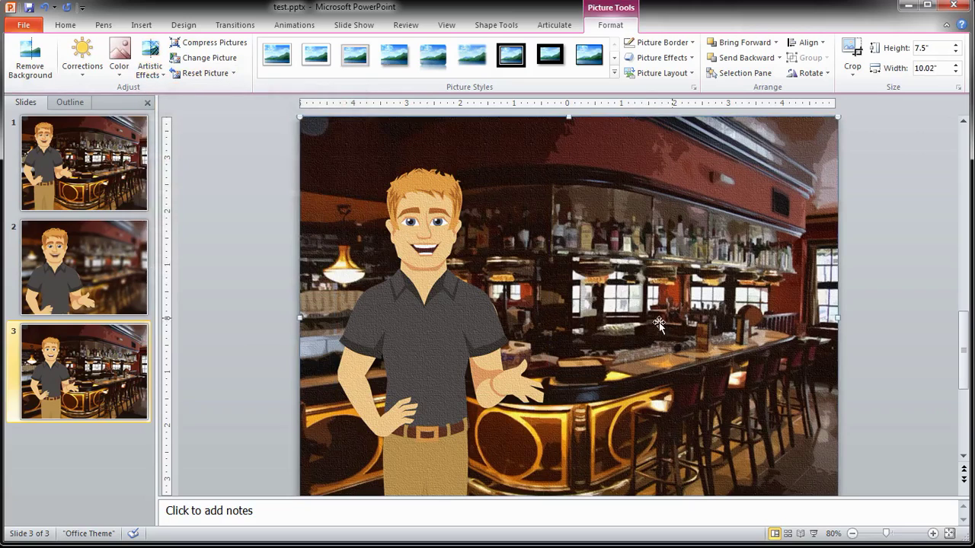
click(900, 537)
scroll(731, 398, up, 3)
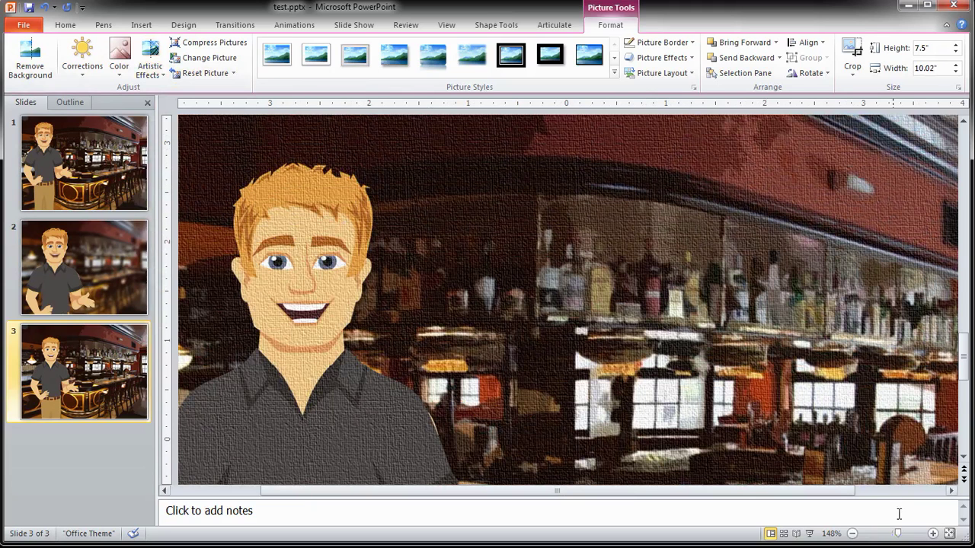
click(886, 536)
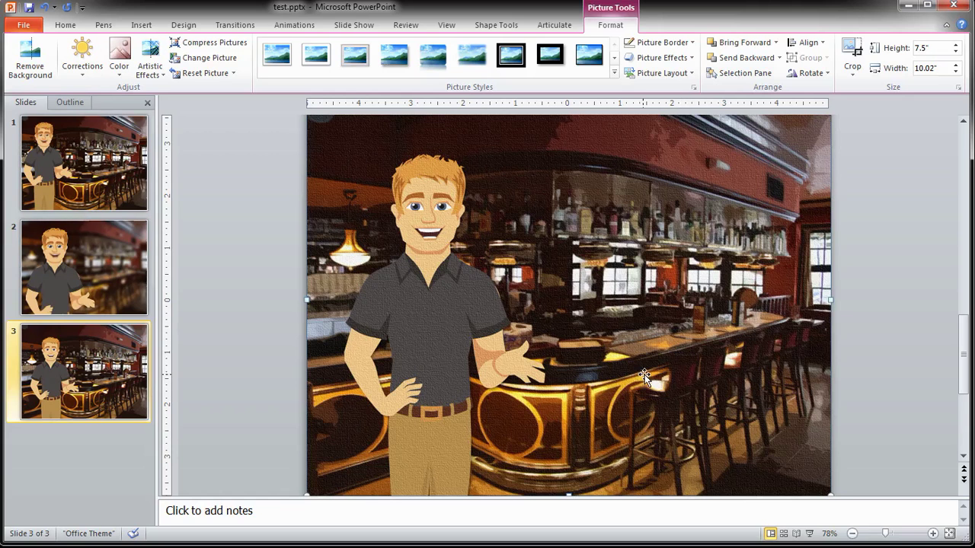
click(76, 169)
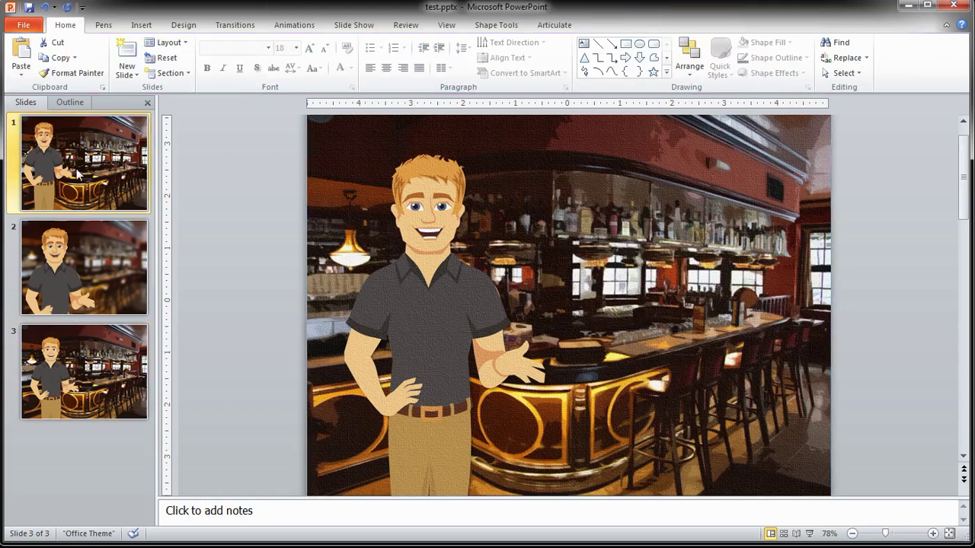
click(90, 378)
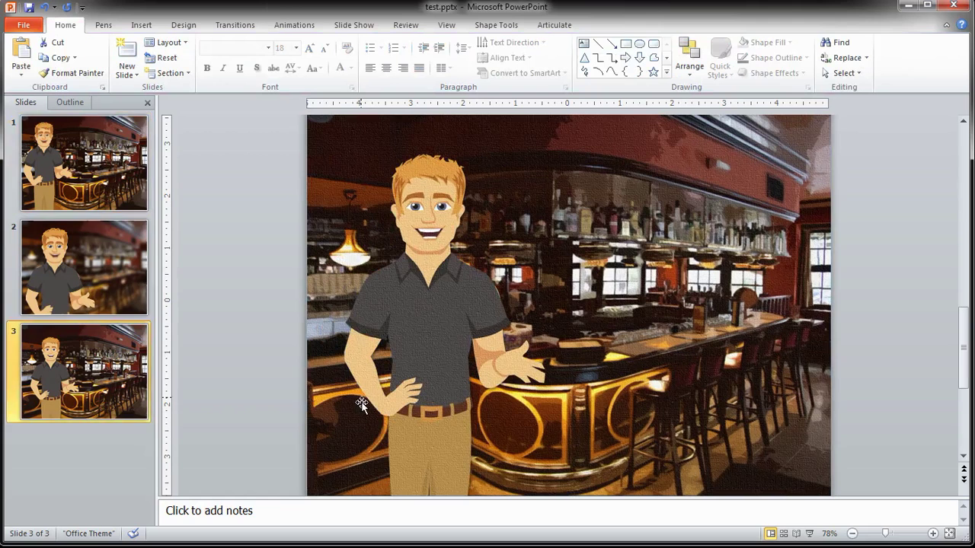
click(109, 178)
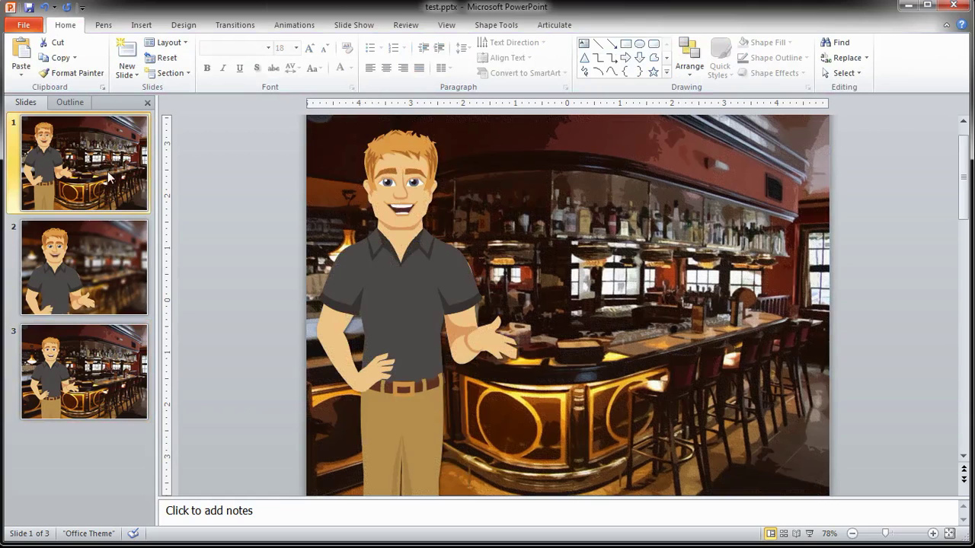
click(663, 220)
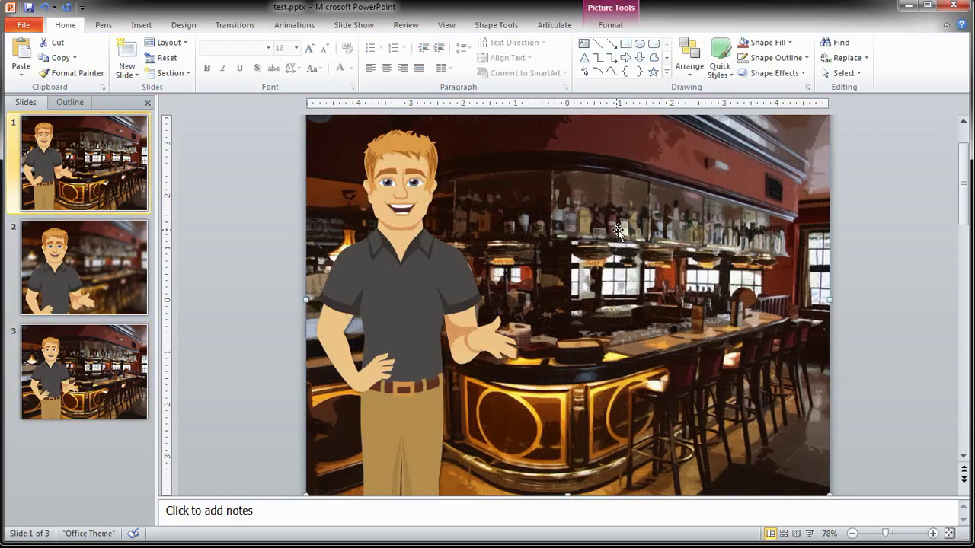
double_click(590, 204)
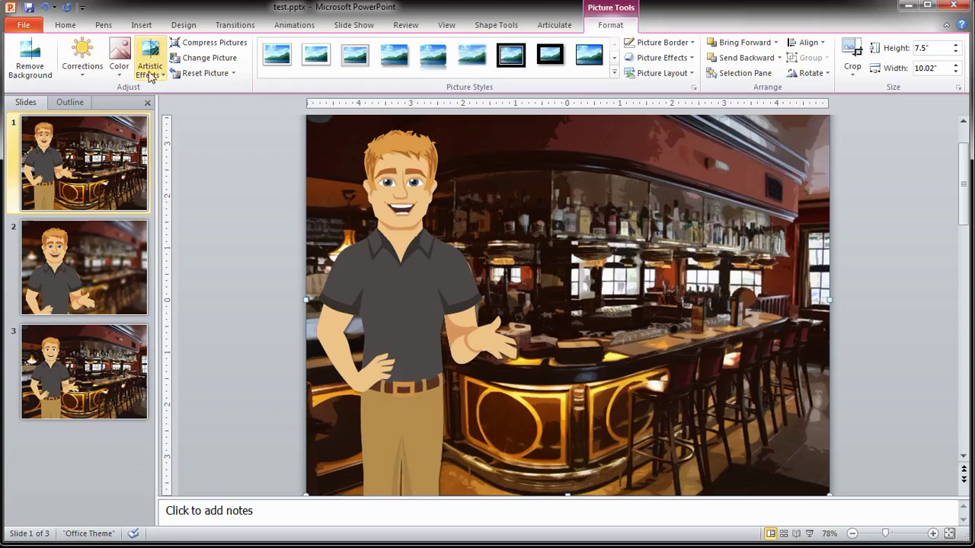
click(100, 254)
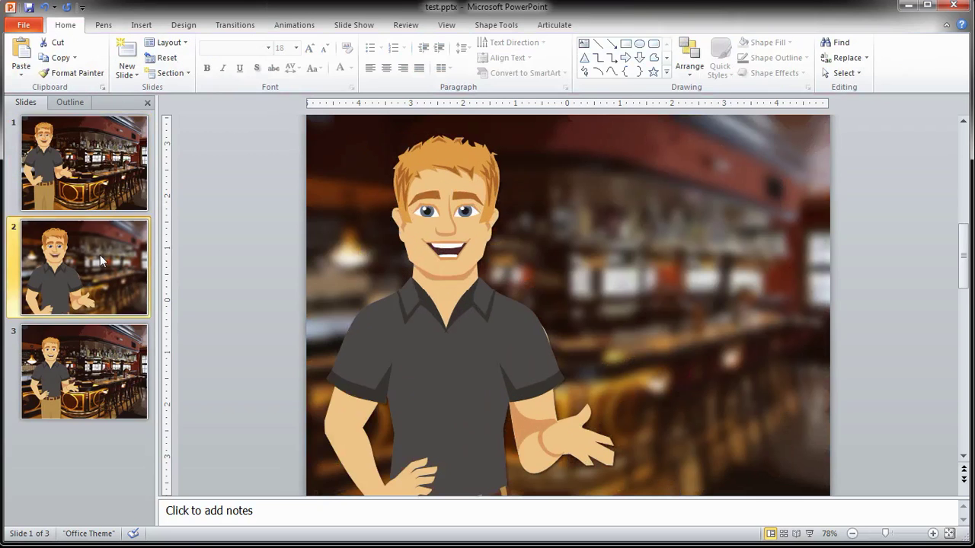
click(647, 254)
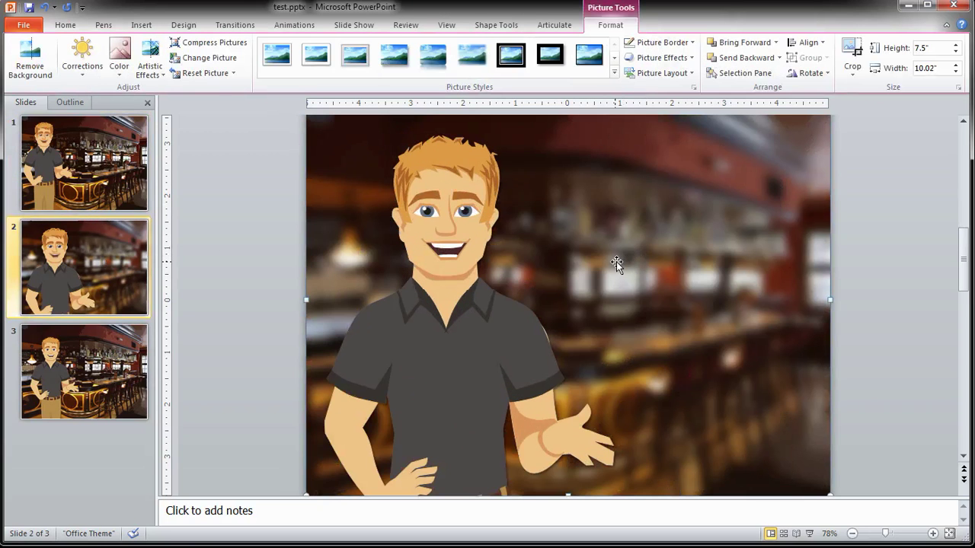
click(455, 229)
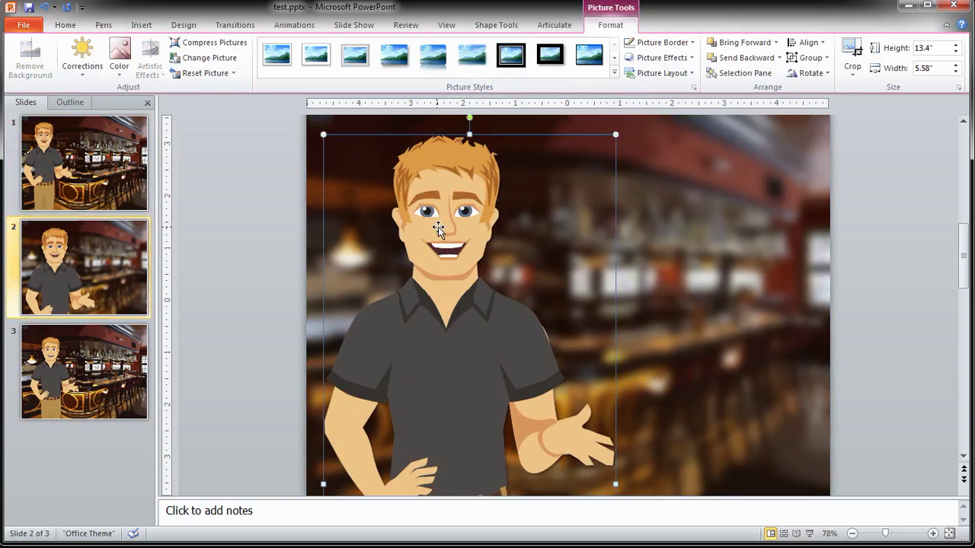
click(656, 214)
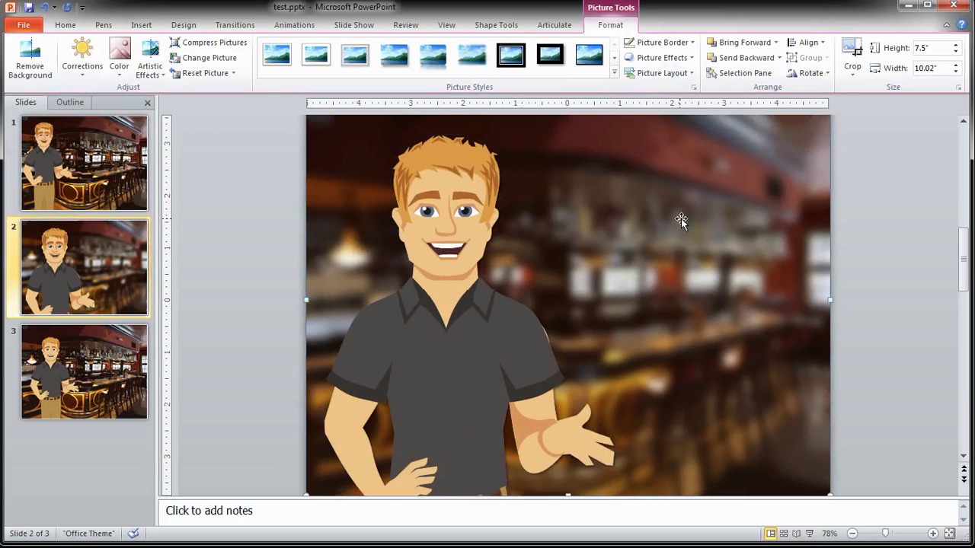
click(145, 345)
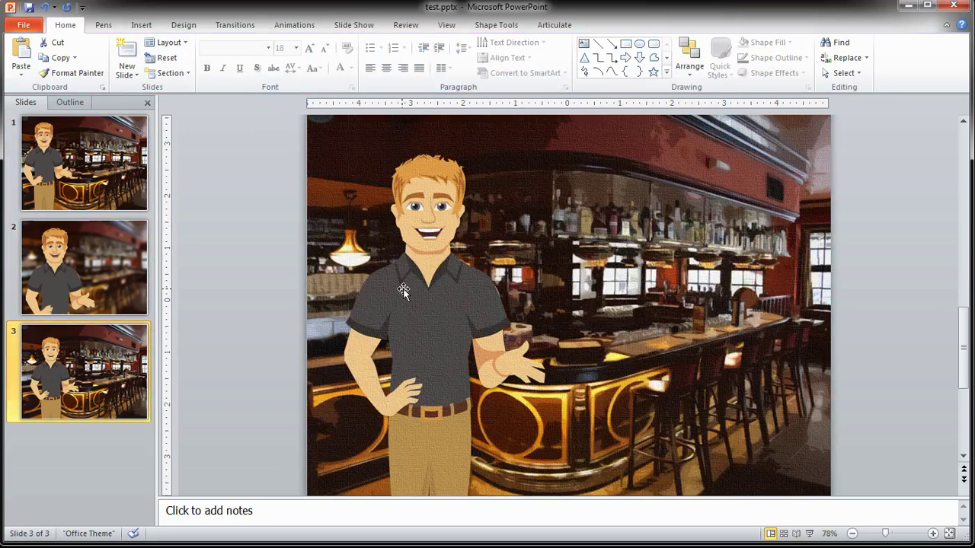
click(523, 237)
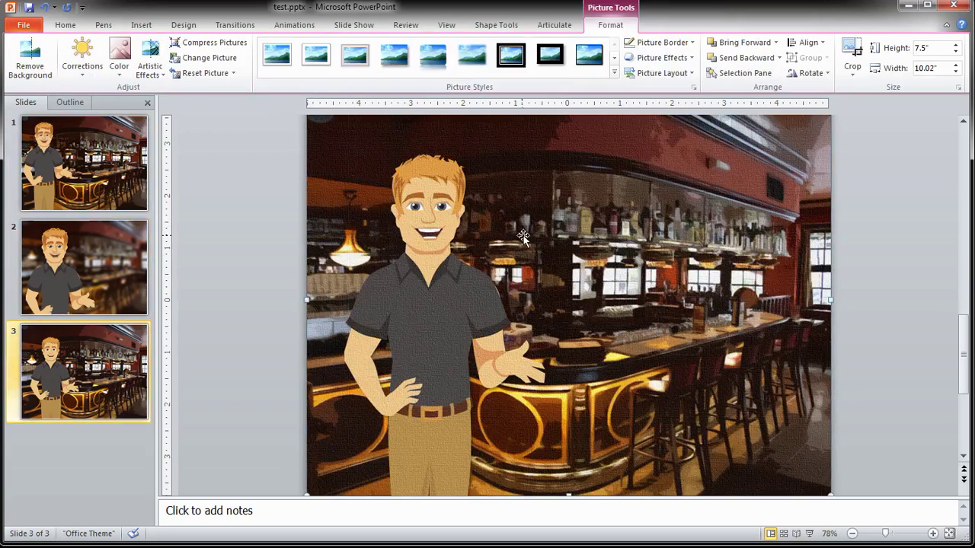
click(415, 276)
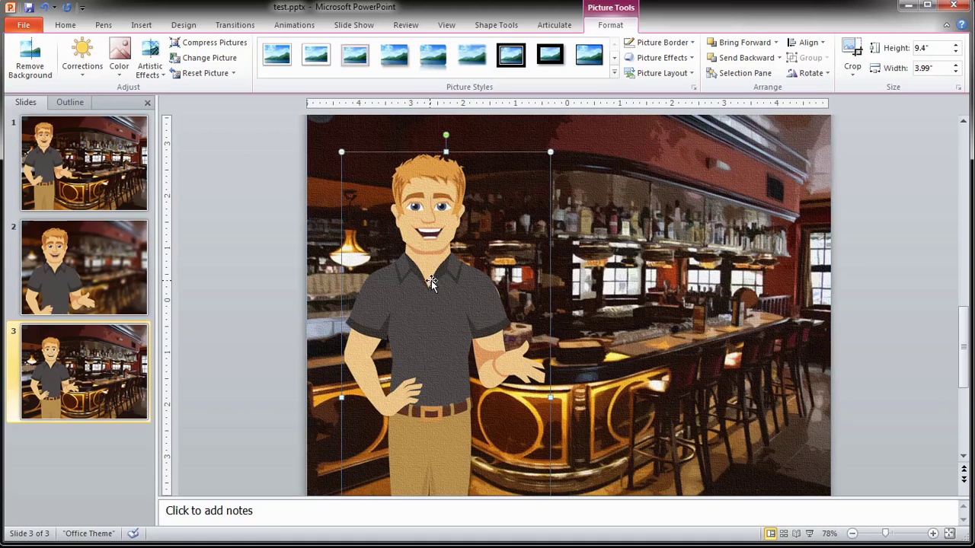
click(626, 260)
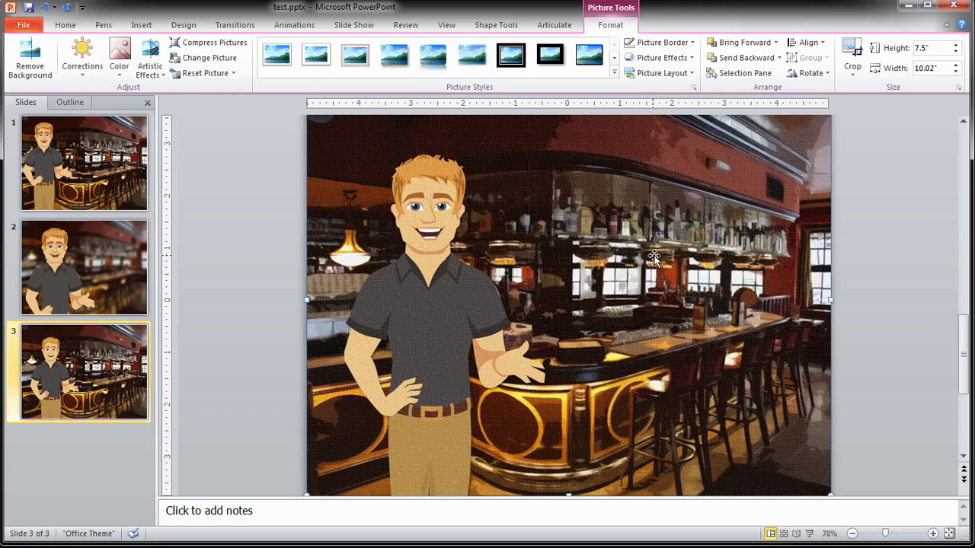
click(480, 267)
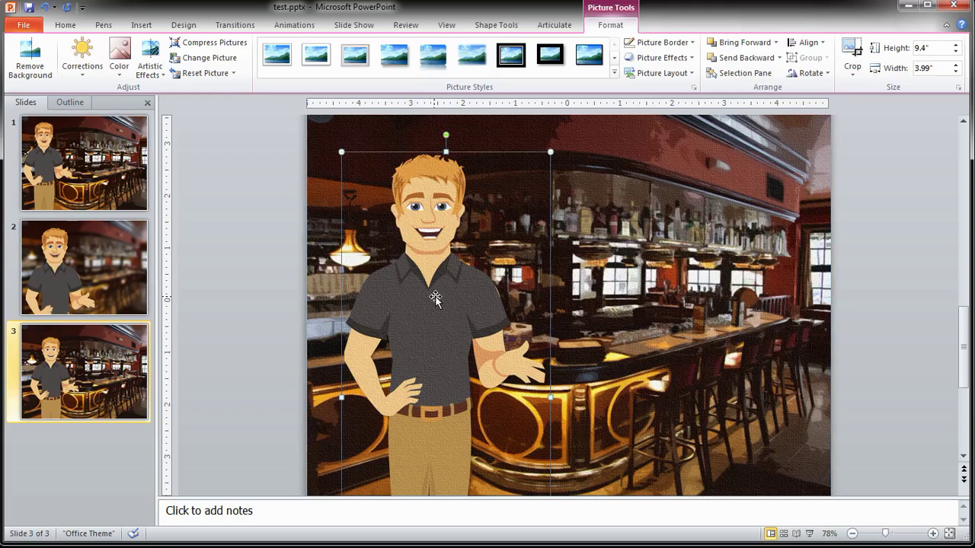